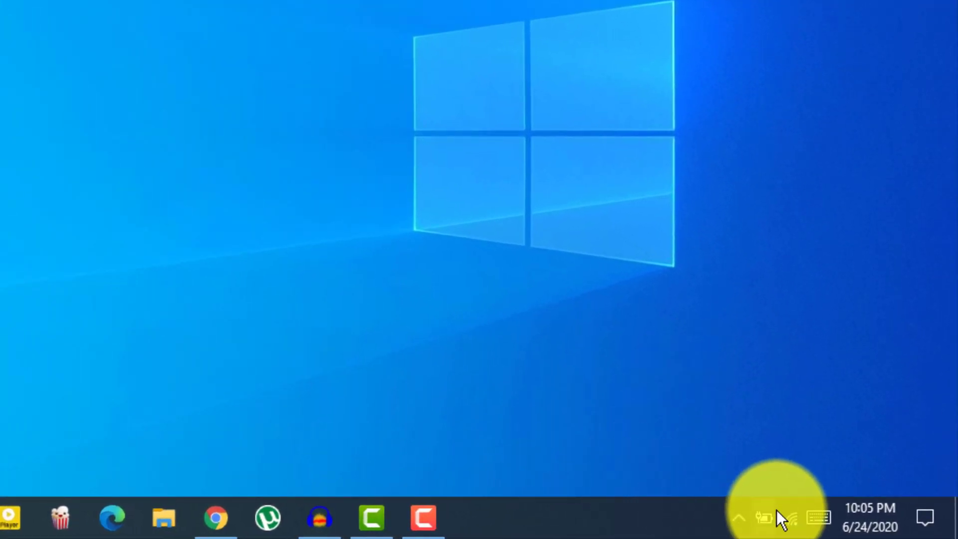
Uncheck 'Turn on fast startup' in the power button settings, save, and close Power Options.
right_click(768, 513)
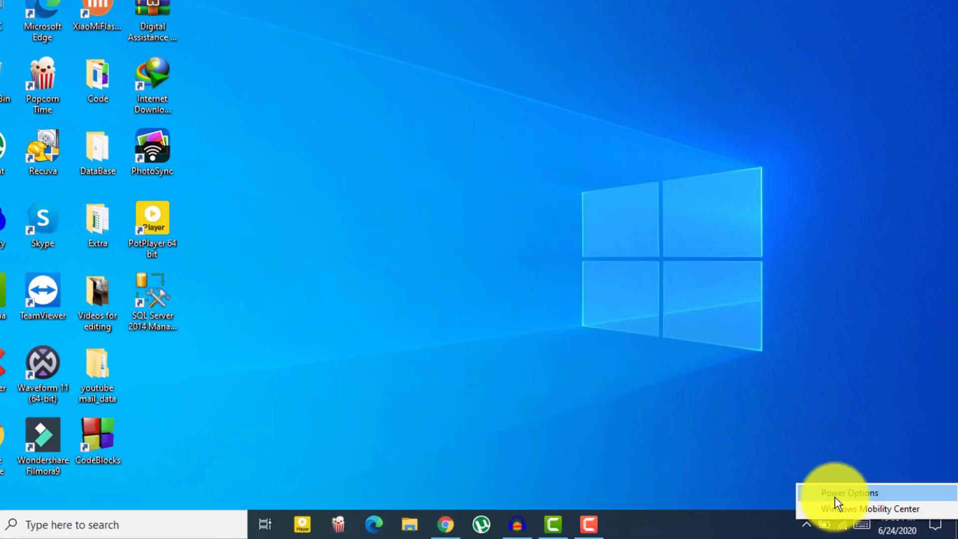
left_click(834, 497)
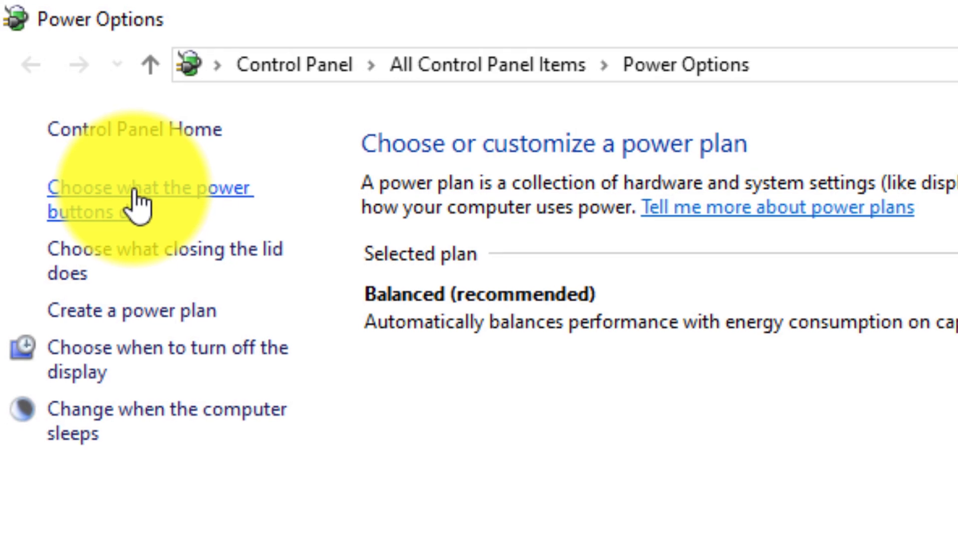
left_click(137, 197)
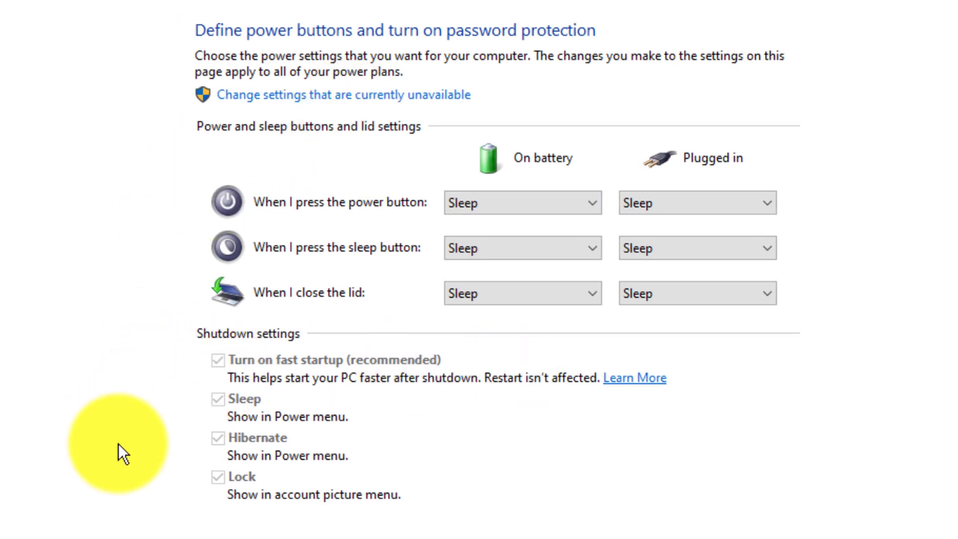
left_click(311, 100)
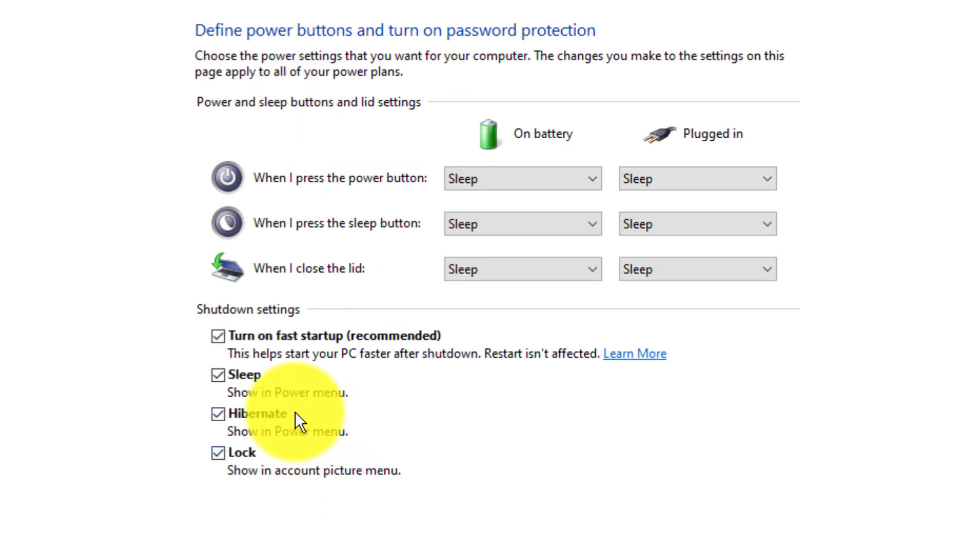
left_click(223, 339)
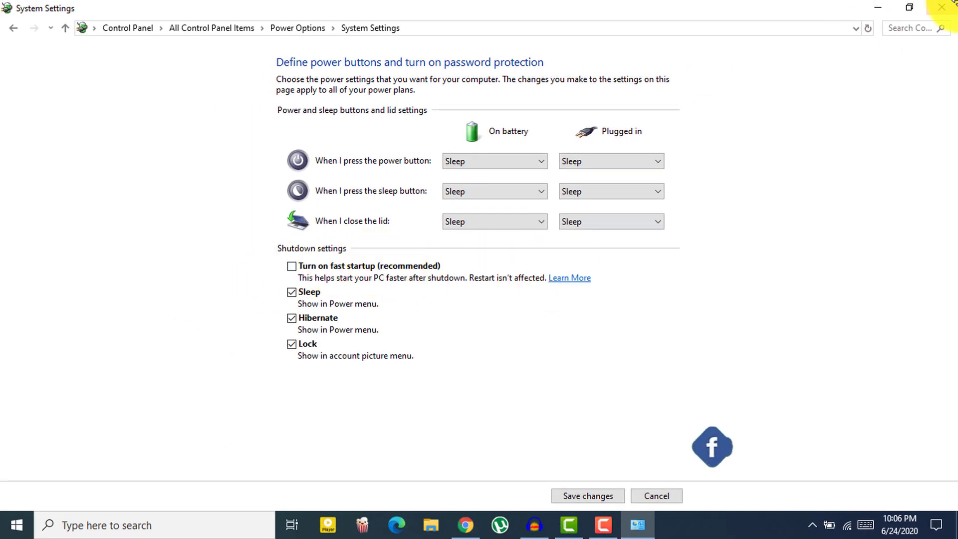
left_click(568, 496)
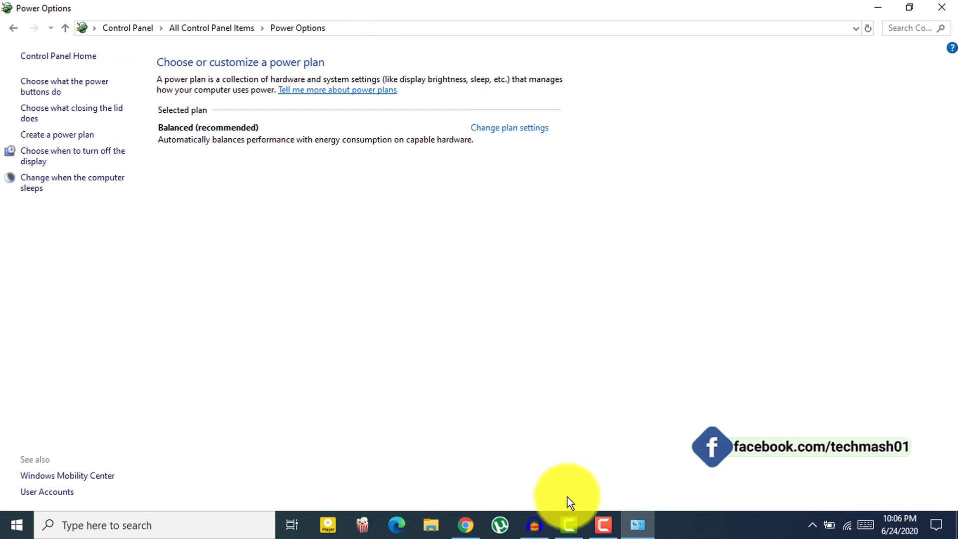
left_click(942, 14)
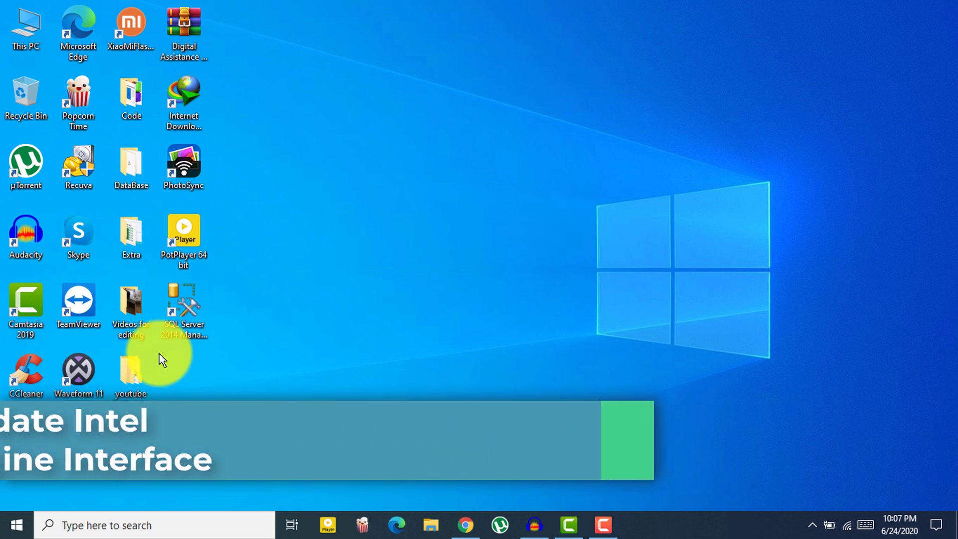
Open Device Manager and show the Intel(R) Management Engine Interface properties under System devices.
right_click(15, 536)
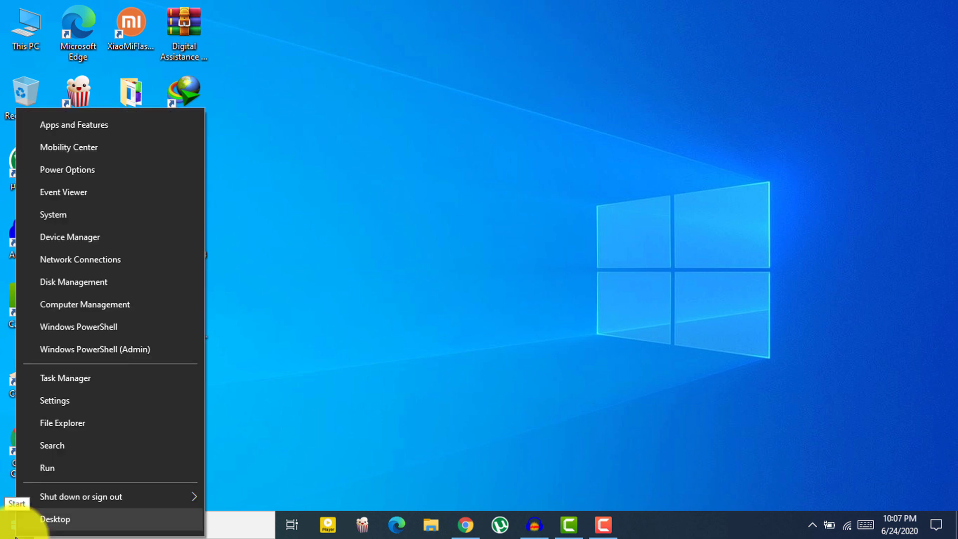
left_click(100, 229)
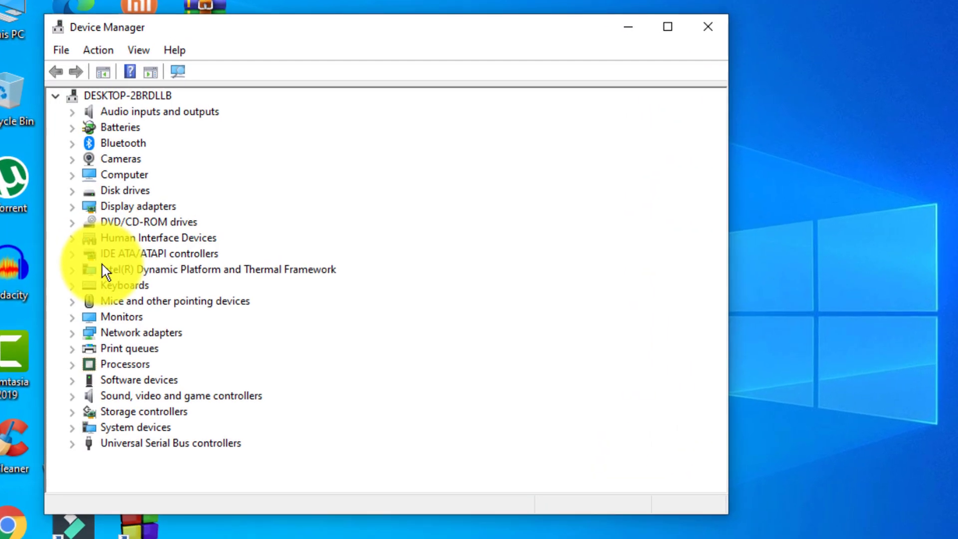
left_click(73, 428)
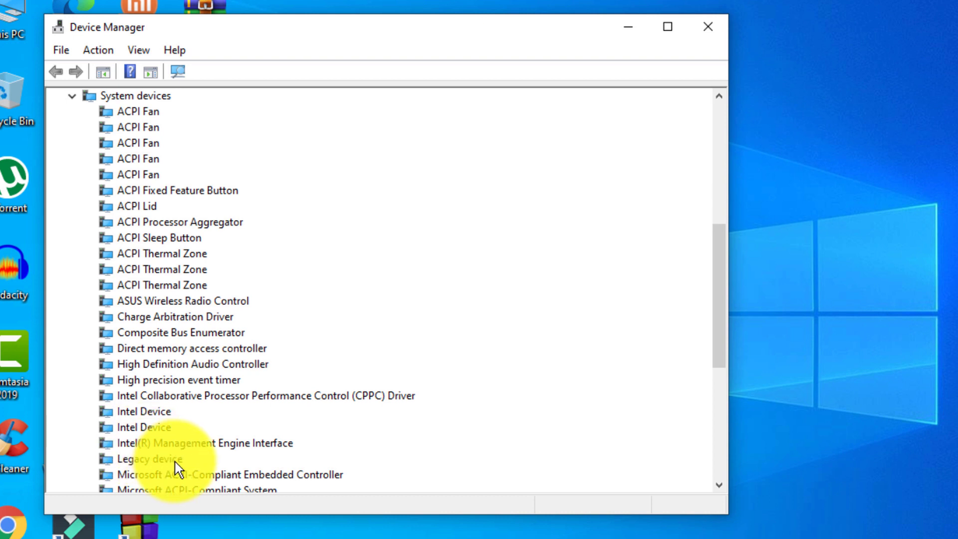
double_click(245, 444)
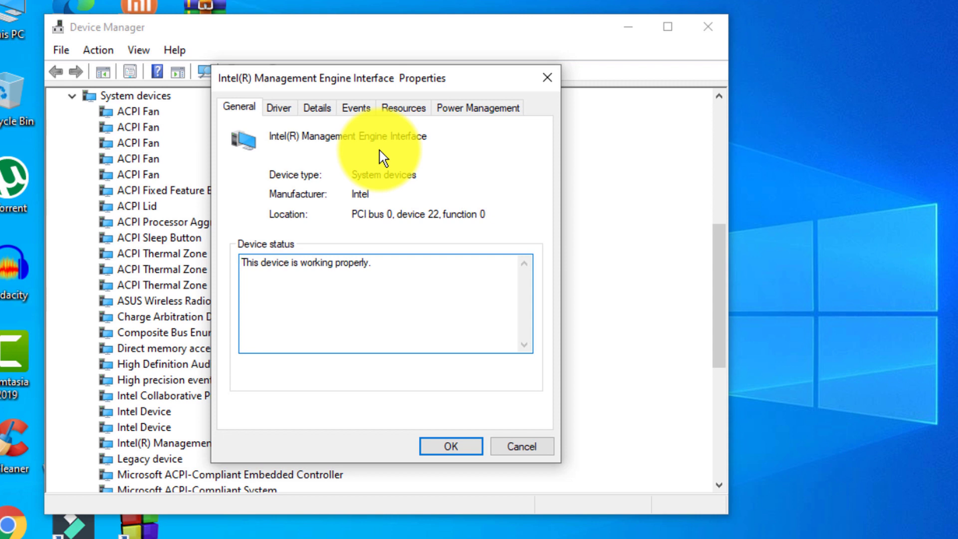
Check the MEI driver version (11.0.0.1146, dated 6/12/2015), then bring Chrome forward.
left_click(272, 106)
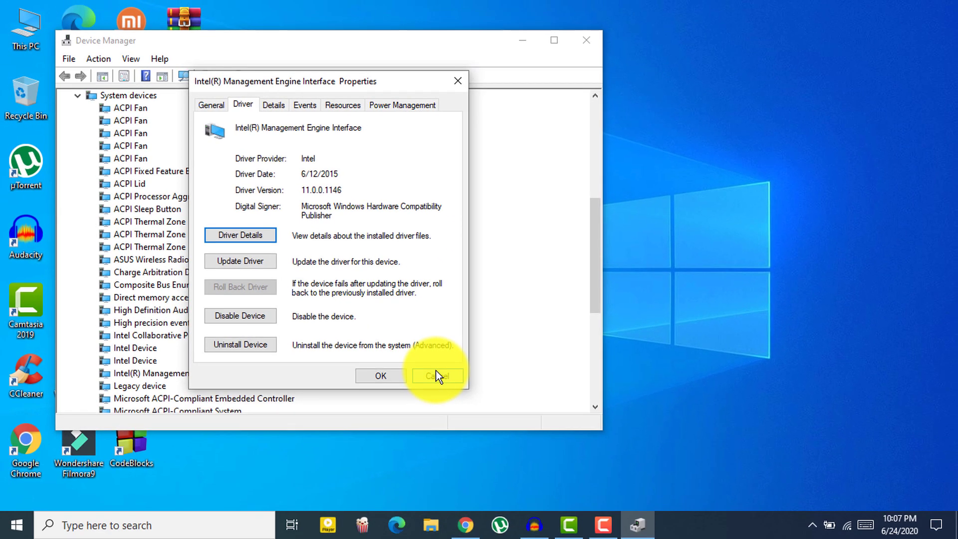
left_click(465, 524)
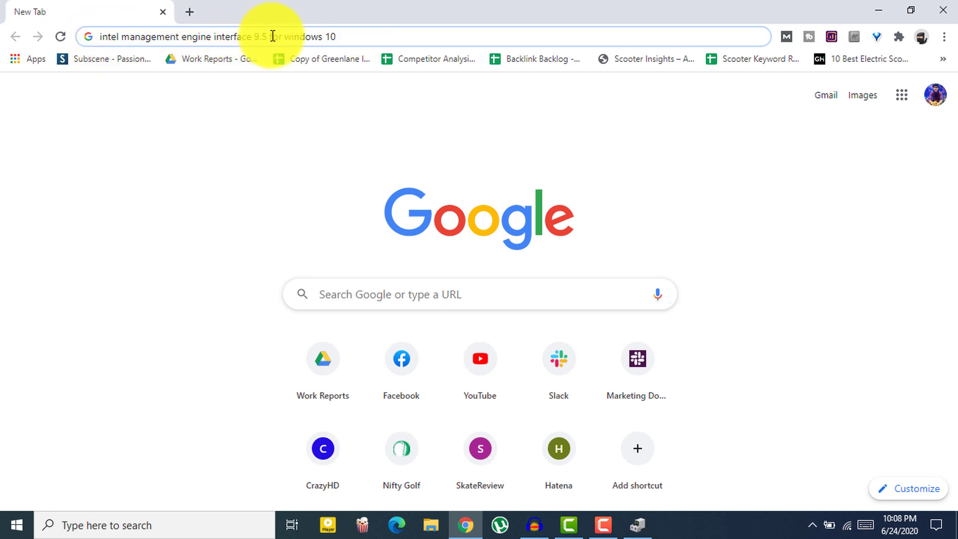
Search Google for 'intel management engine interface 9.5 for windows 10 asus' via the address-bar suggestion.
key("BackSpace")
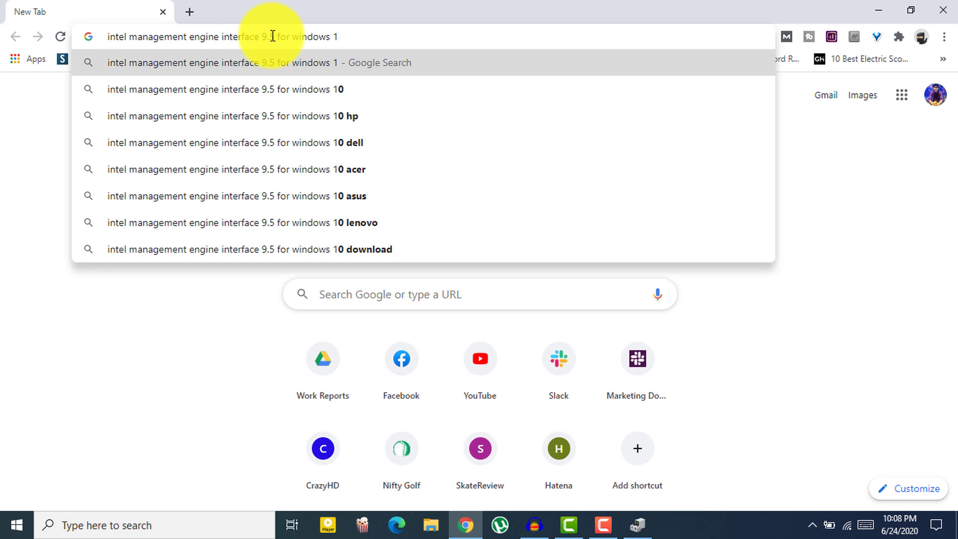
type("0")
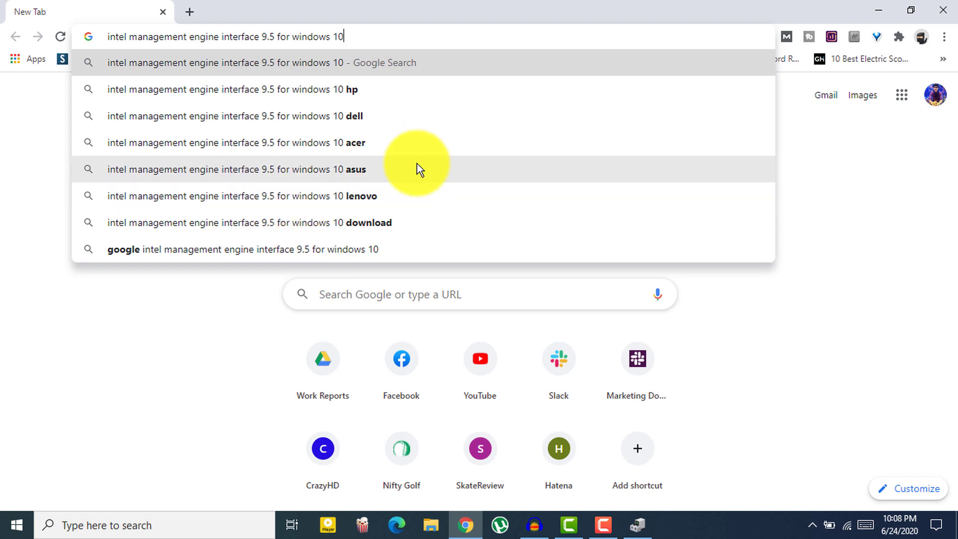
left_click(404, 165)
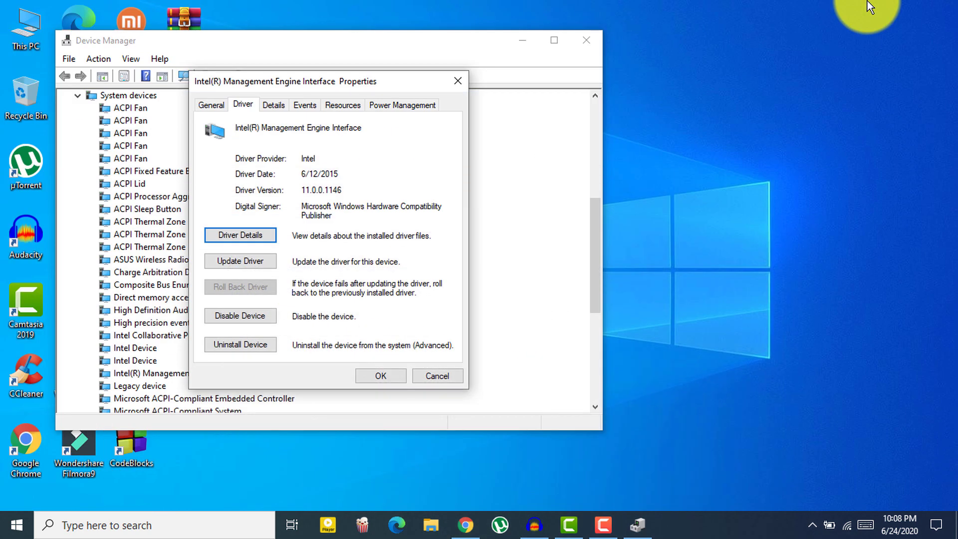
Cancel the Update Driver wizard and the MEI properties dialog, then close Device Manager.
left_click(238, 260)
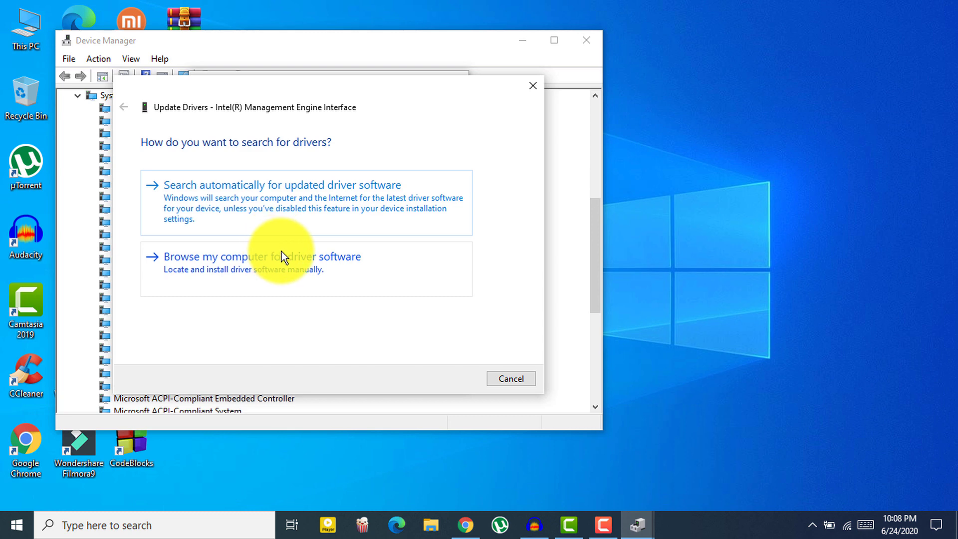
left_click(520, 380)
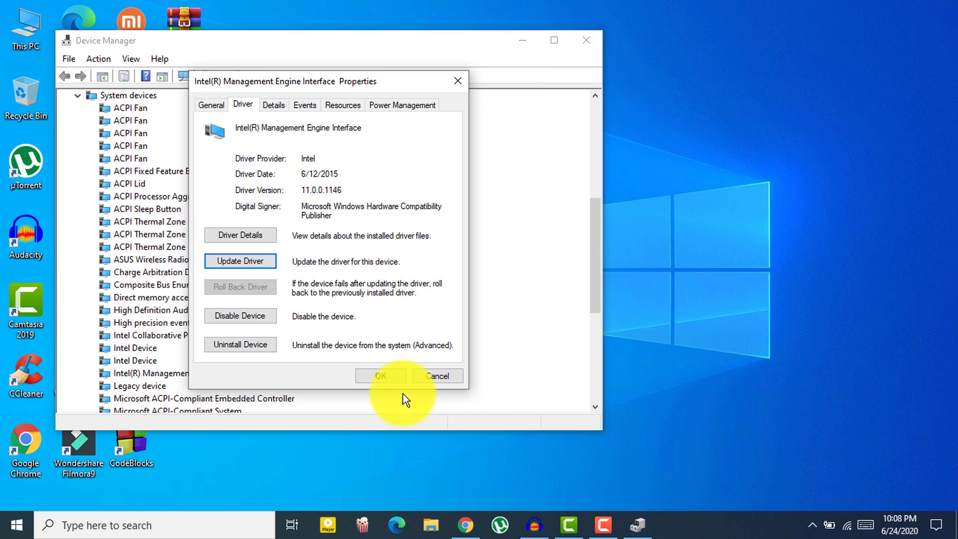
left_click(423, 382)
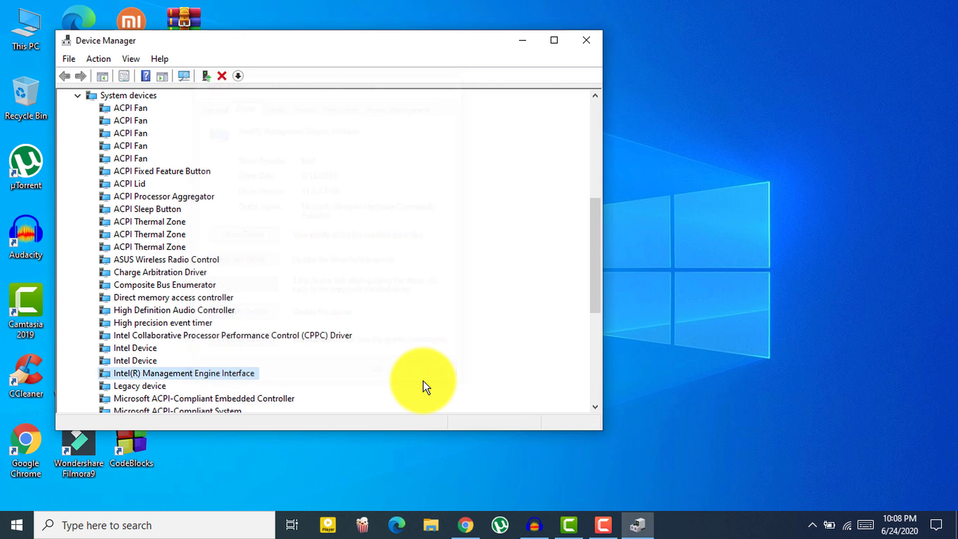
left_click(584, 41)
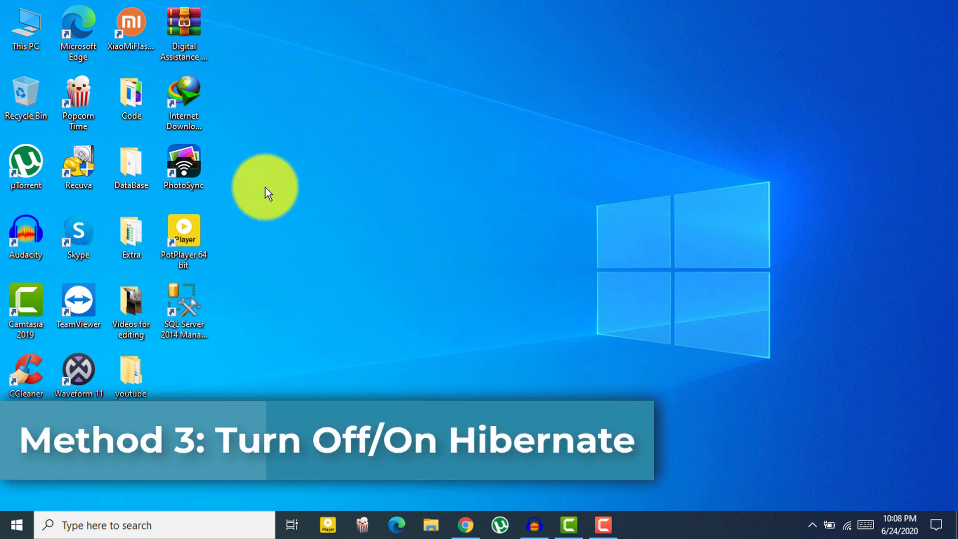
Search for 'cmd' and launch Command Prompt as administrator.
left_click(132, 528)
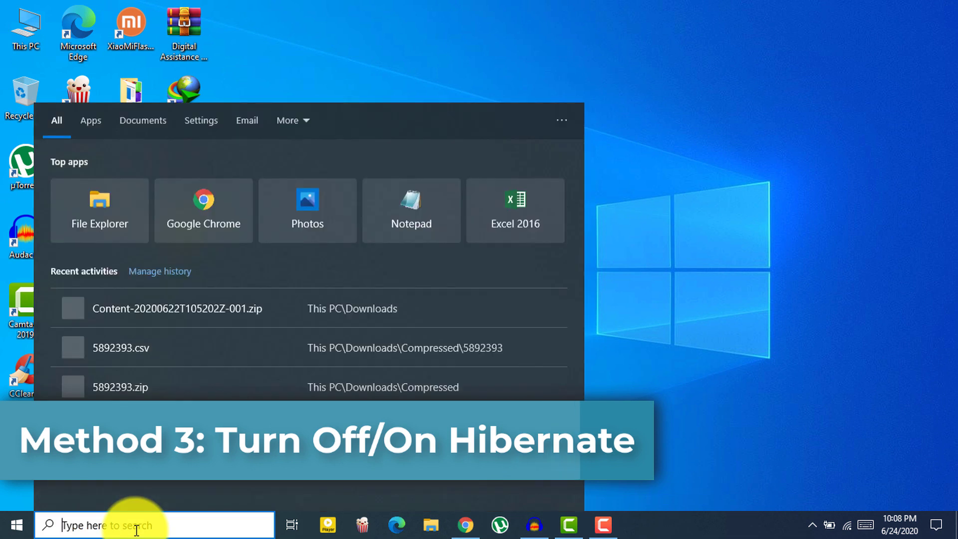
type("c")
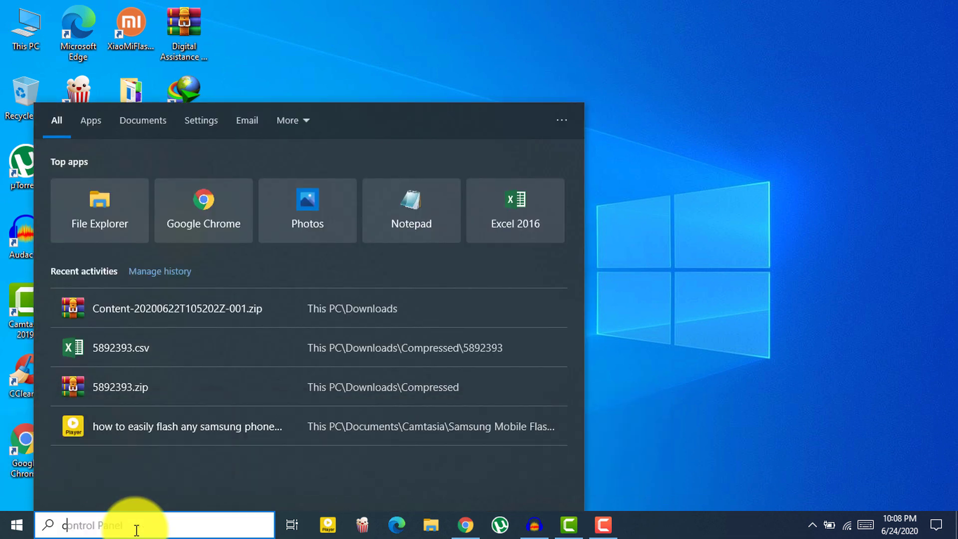
type("md")
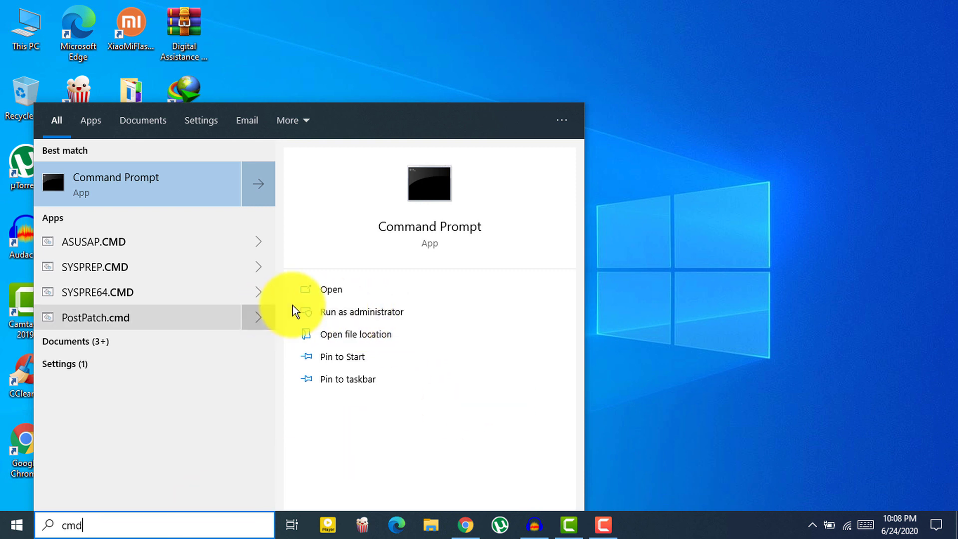
left_click(205, 197)
right_click(204, 196)
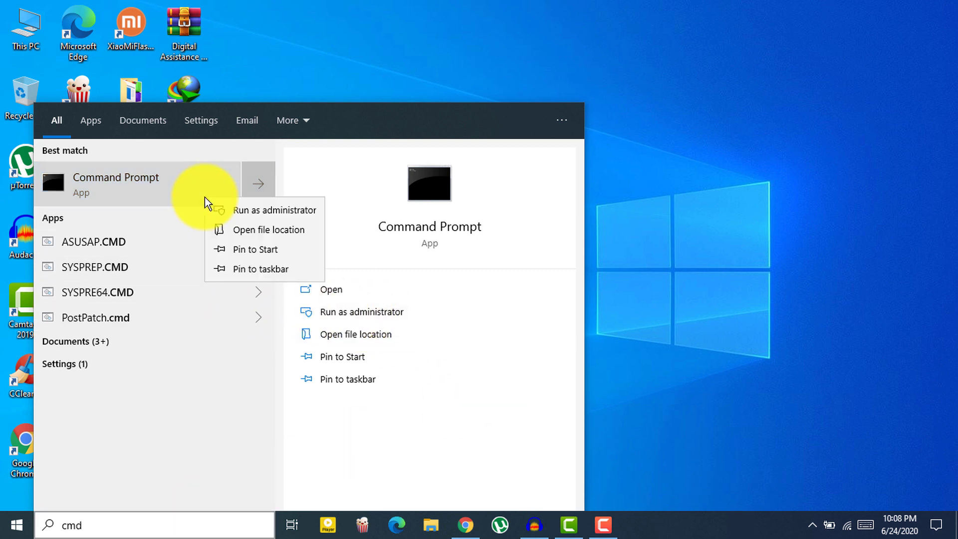
left_click(219, 211)
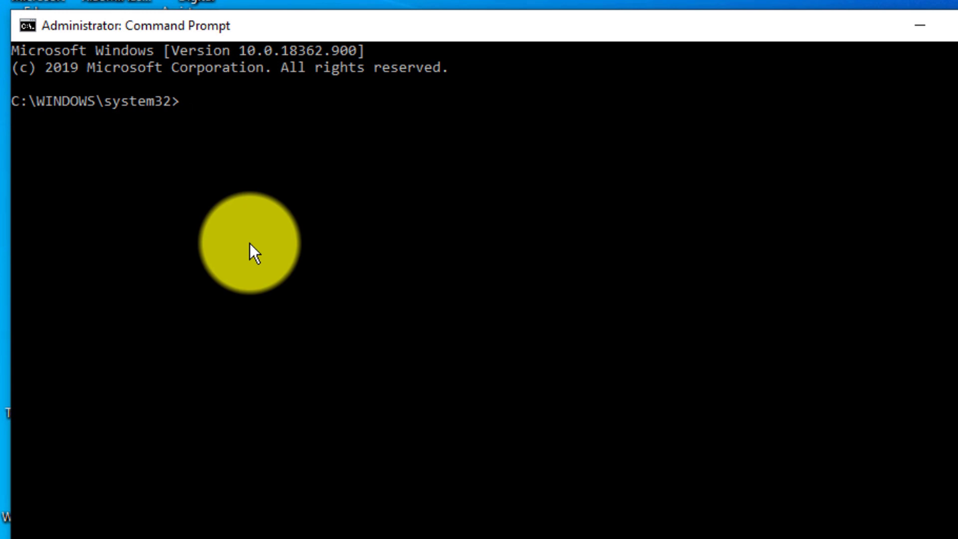
Run 'powercfg.exe /hibernate off' in the admin prompt, then close the window.
type("powercfg")
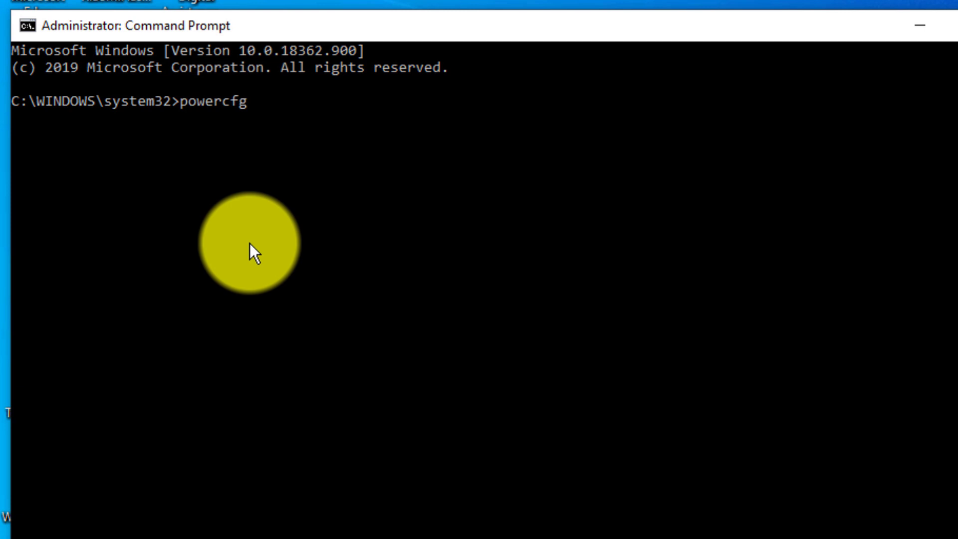
type(".exe /hibernate")
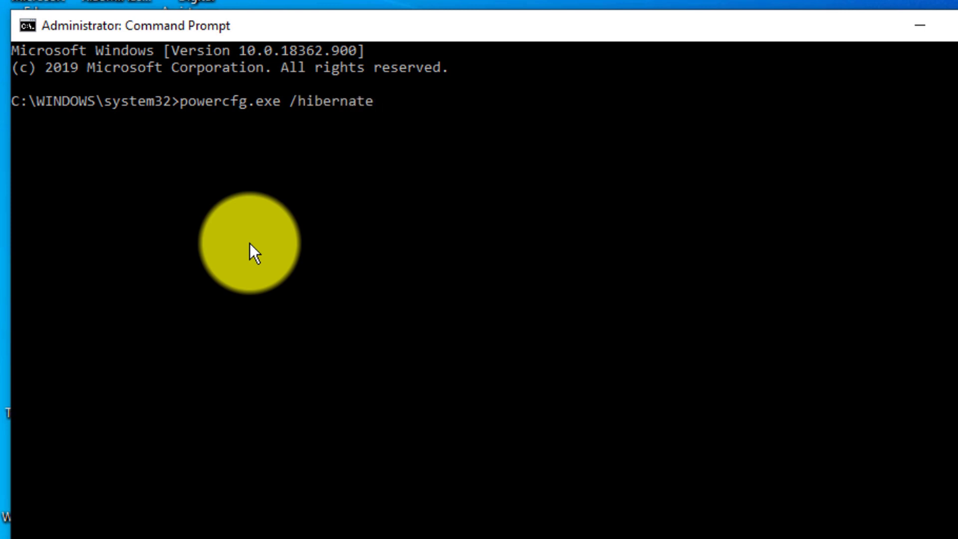
type(" off")
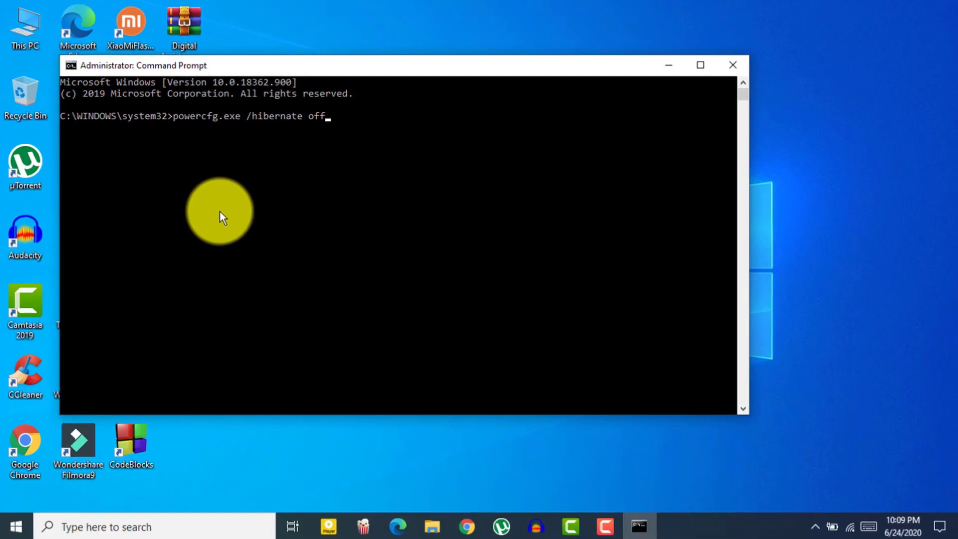
key("Return")
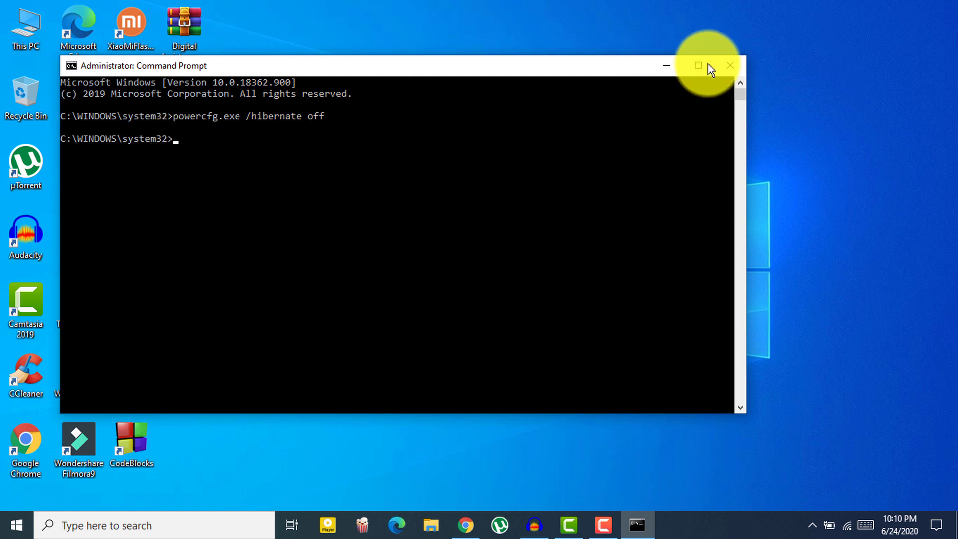
left_click(729, 66)
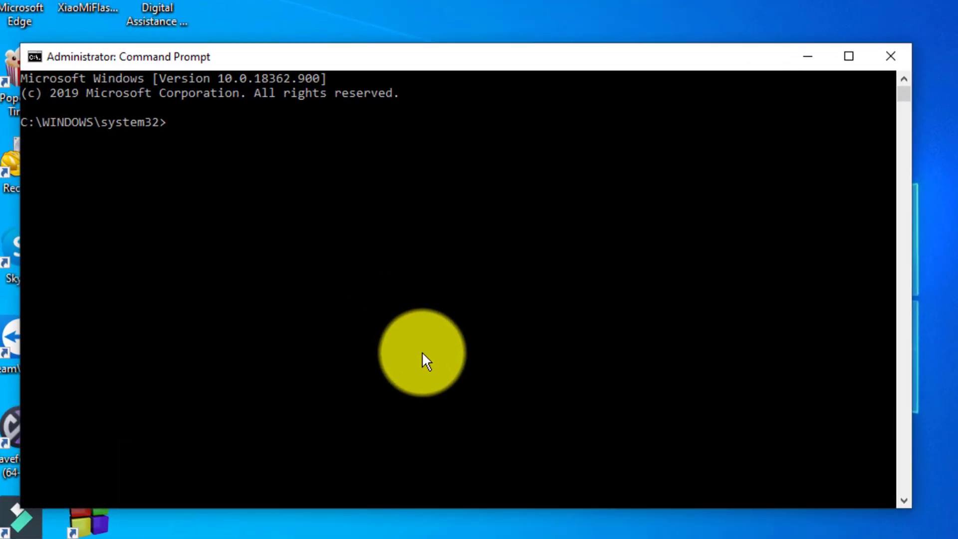
Paste and run 'powercfg.exe /hibernate on', then close Command Prompt.
type("powercfg.exe /hibernate on")
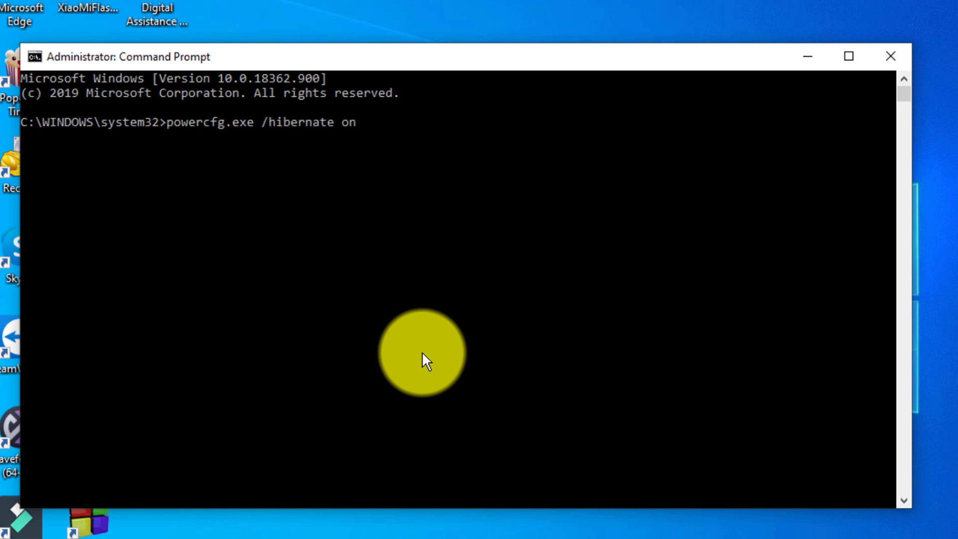
key("Return")
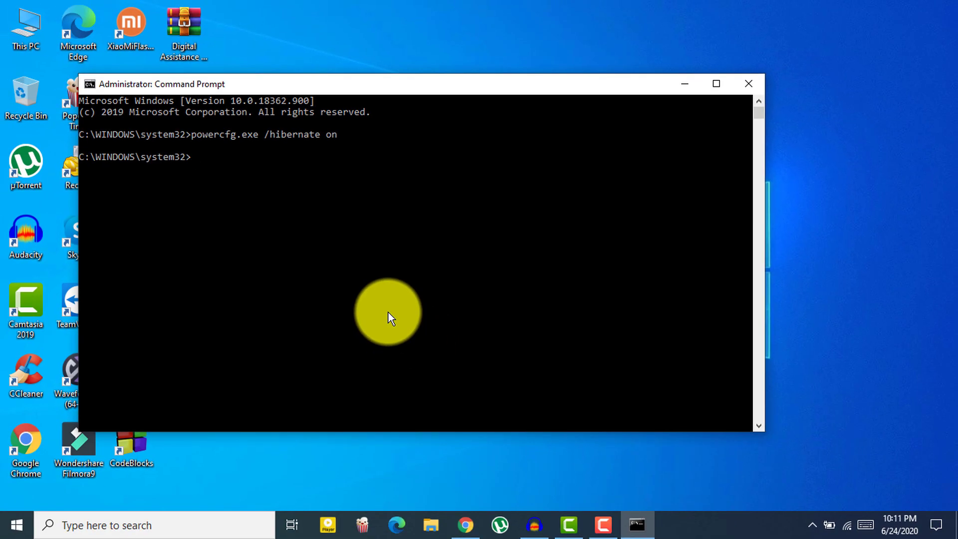
left_click(739, 84)
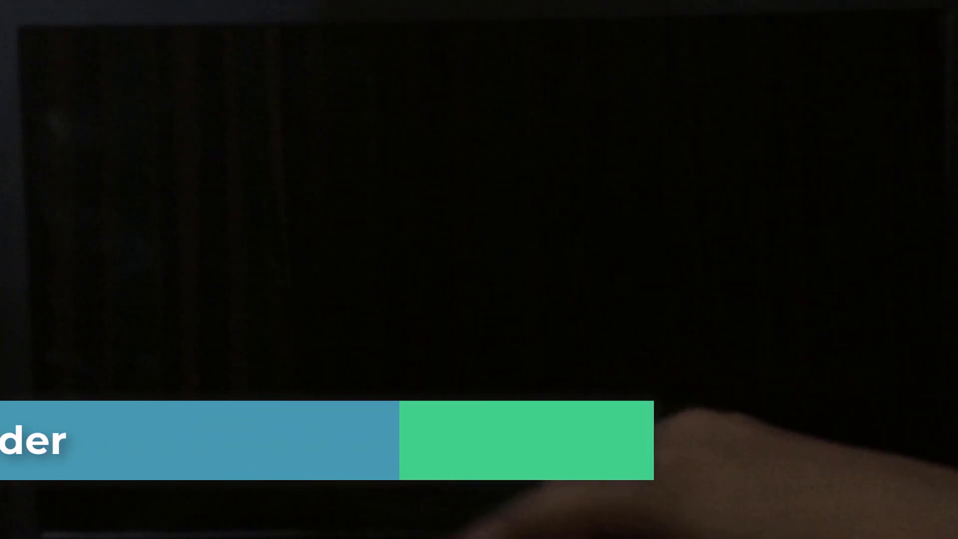
Enter BIOS setup with F2 and load the optimized defaults from the Boot page.
key("F2")
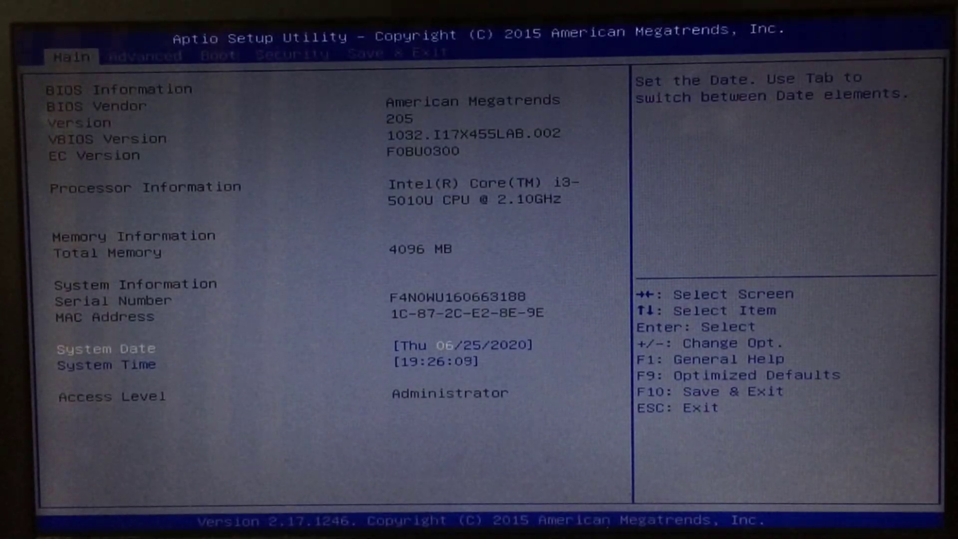
key("Right")
key("Right")
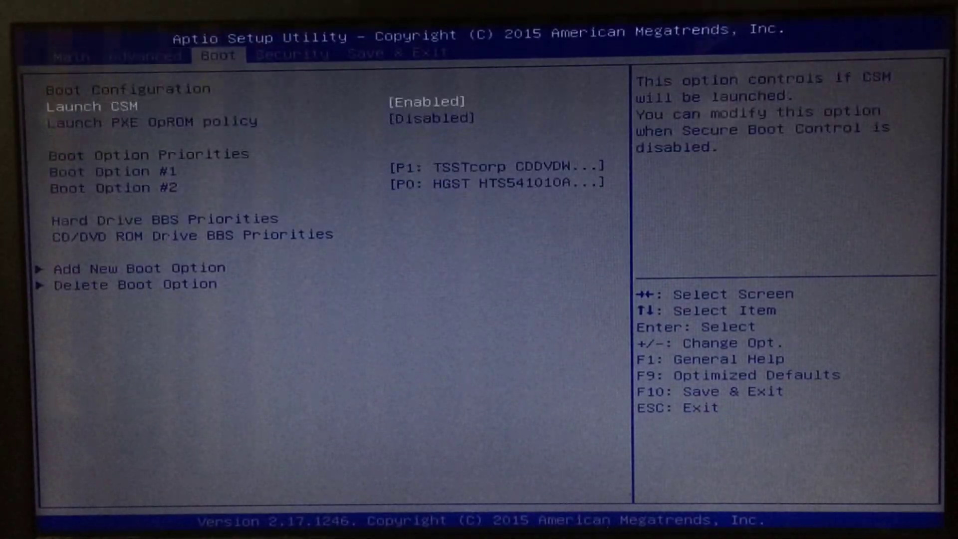
key("Down")
key("Down")
key("Down")
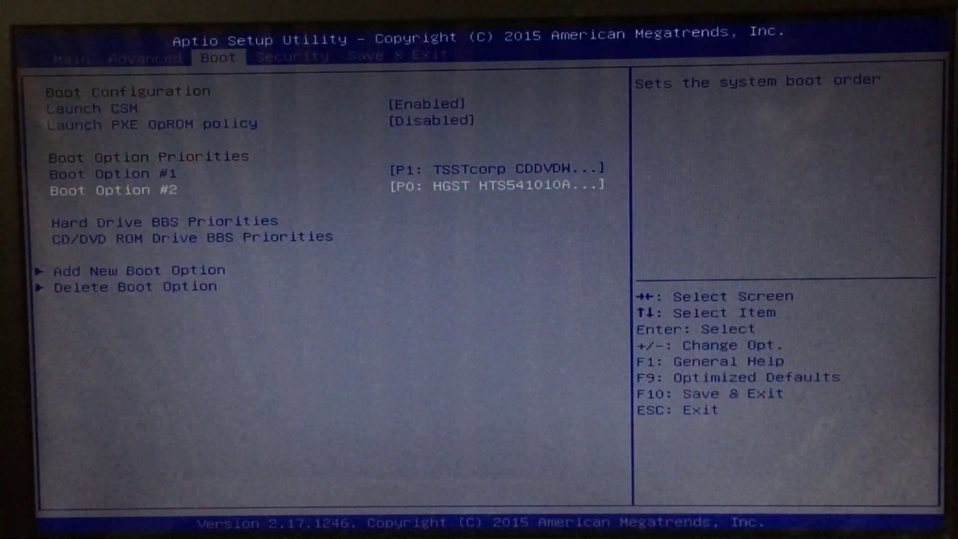
key("F9")
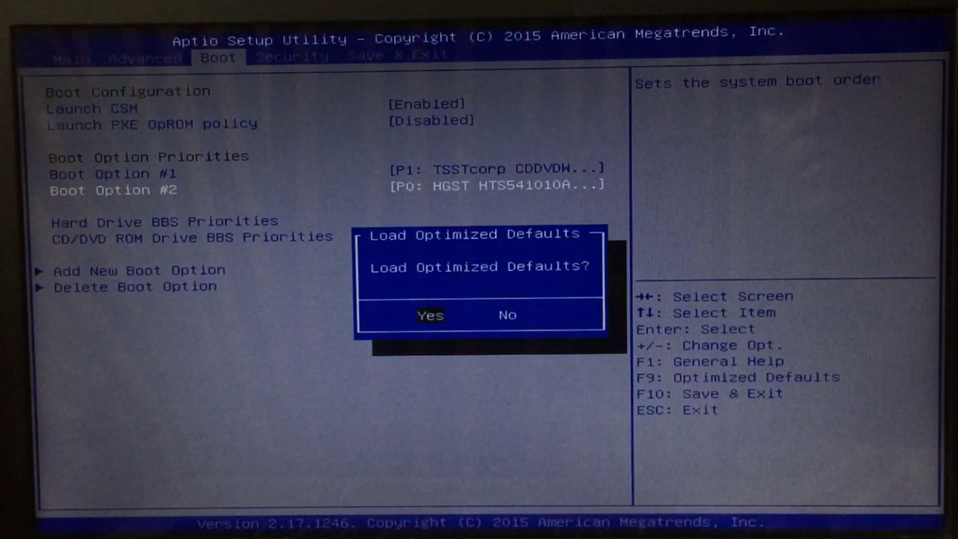
key("Return")
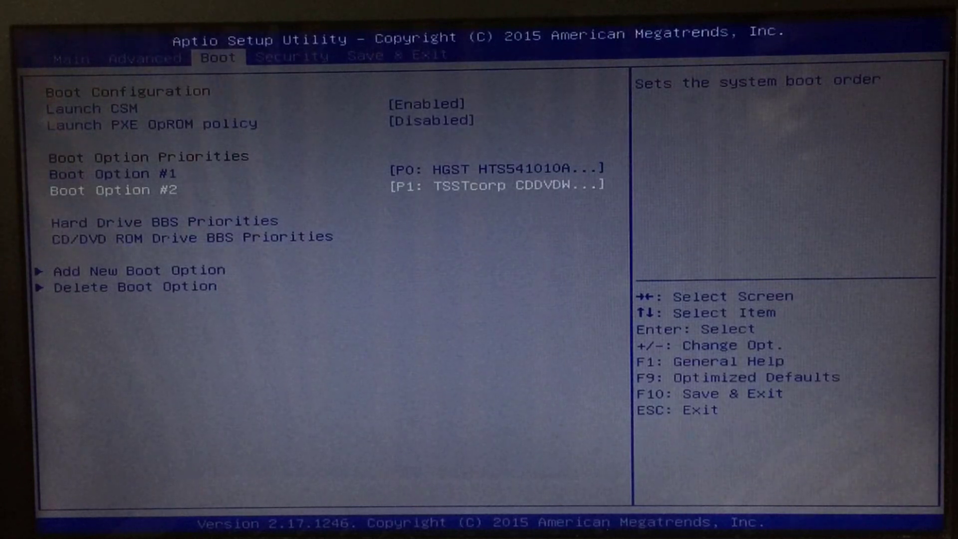
Confirm the HGST drive is Boot Option #1, then save and exit setup.
key("Up")
key("Up")
key("Up")
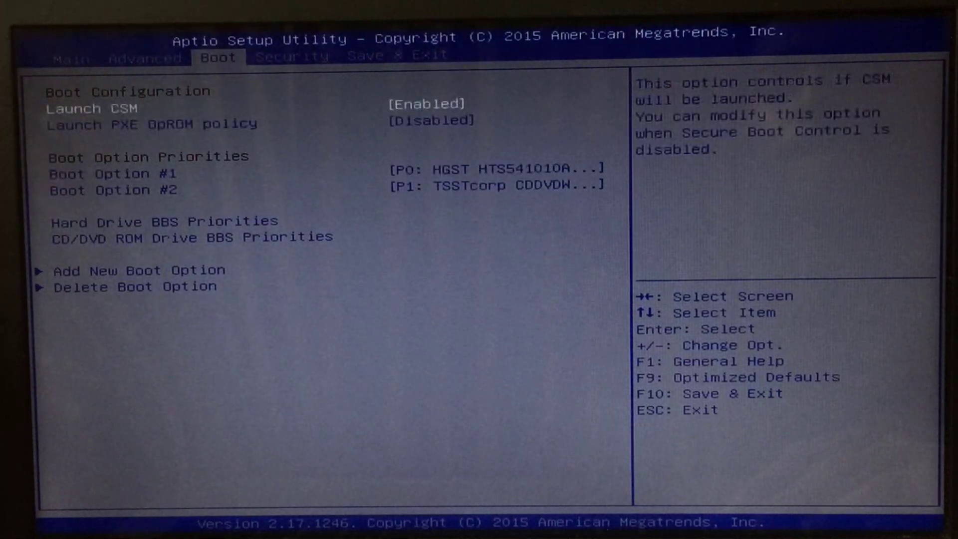
key("Down")
key("Down")
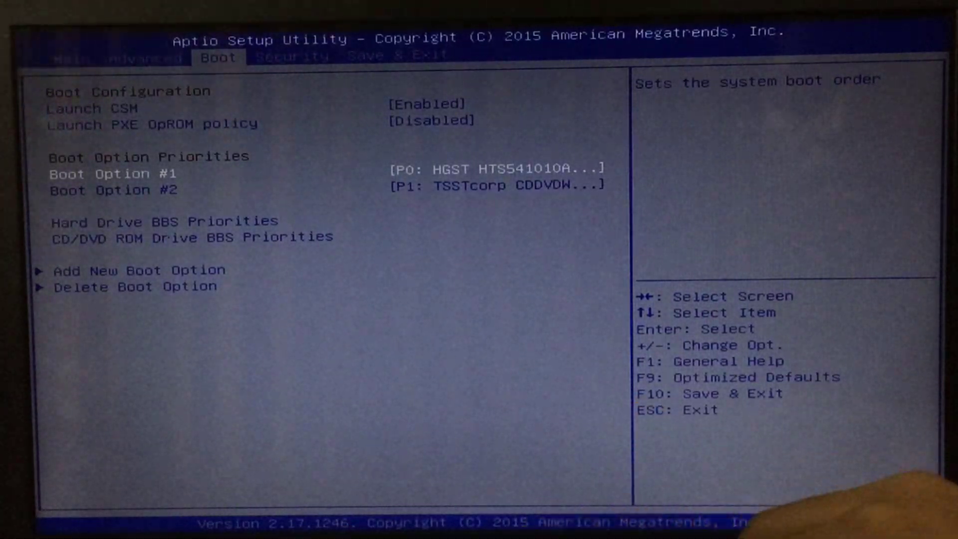
key("F10")
key("Return")
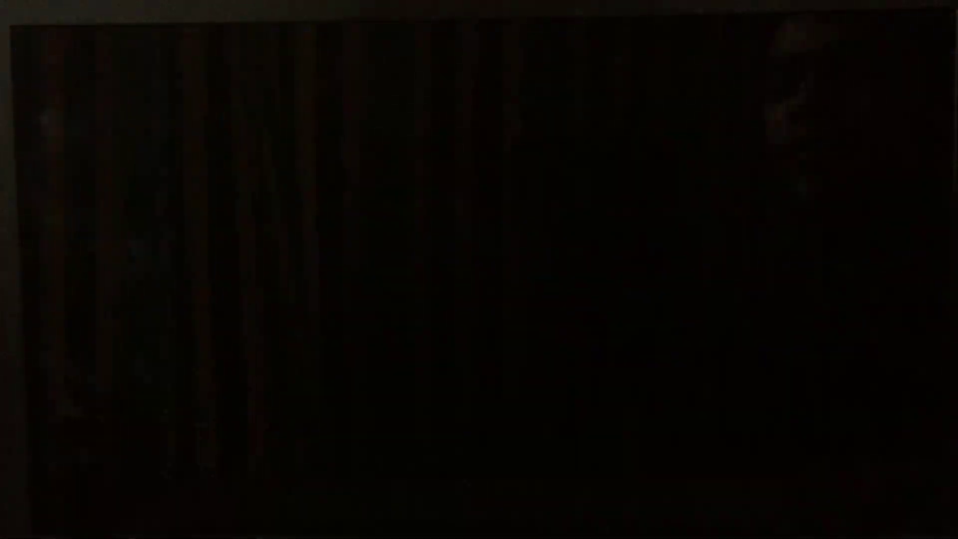